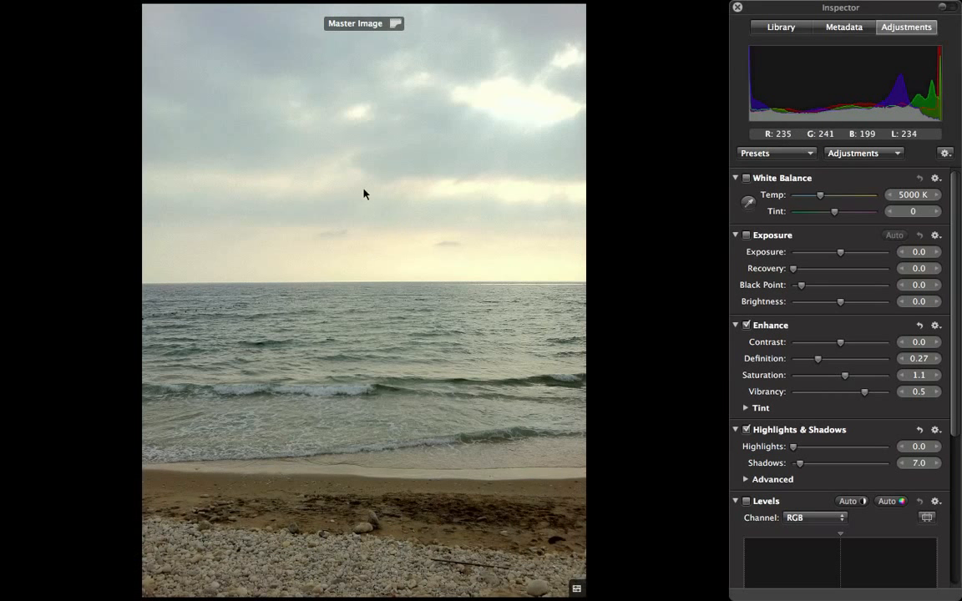
# Compare the adjusted seascape photo with its original master by switching repeatedly between the two versions.
pyautogui.moveTo(324, 4)
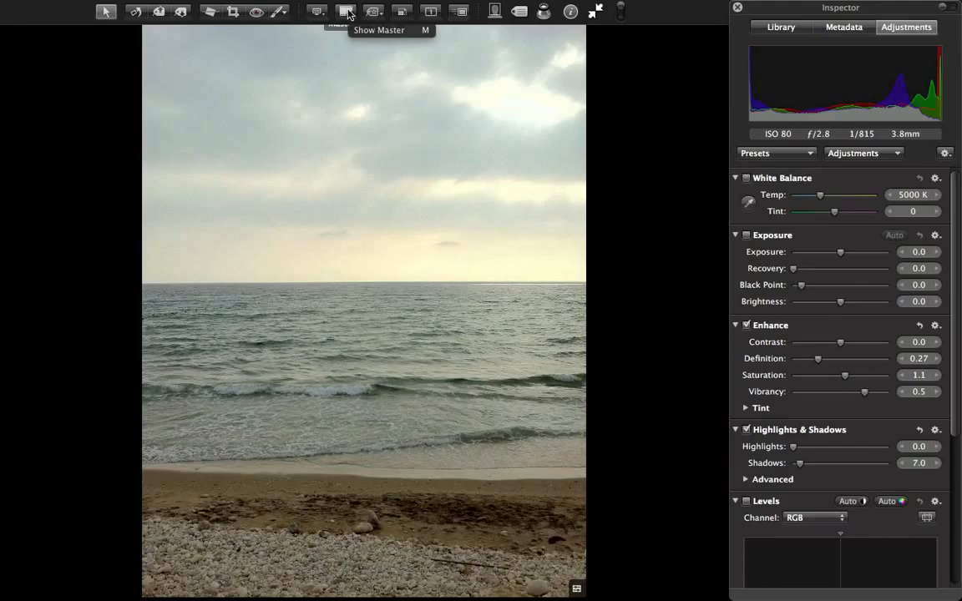
pyautogui.click(344, 11)
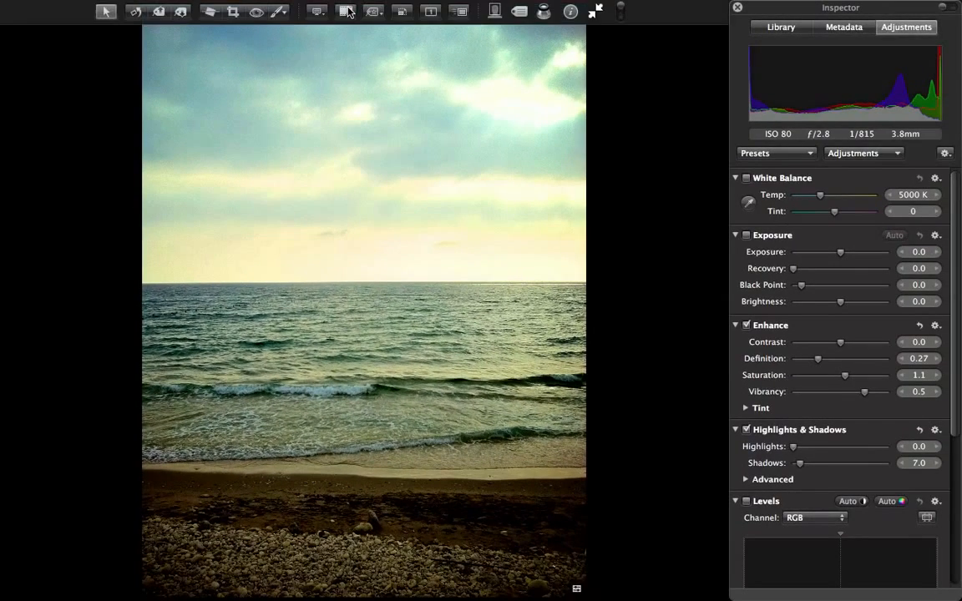
pyautogui.click(347, 12)
pyautogui.click(347, 12)
pyautogui.click(347, 12)
pyautogui.click(347, 11)
pyautogui.click(347, 12)
pyautogui.click(348, 11)
pyautogui.click(349, 14)
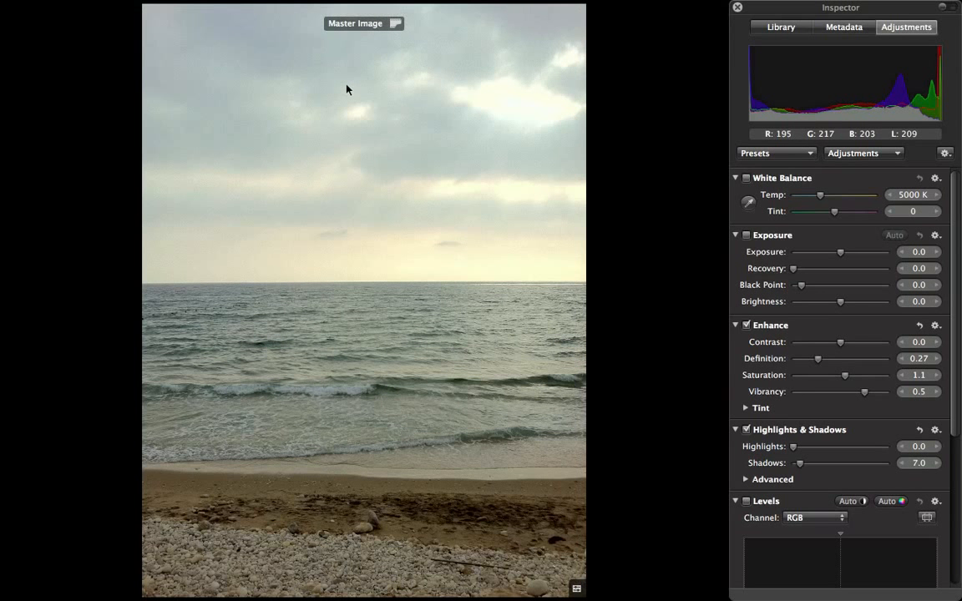
pyautogui.click(342, 14)
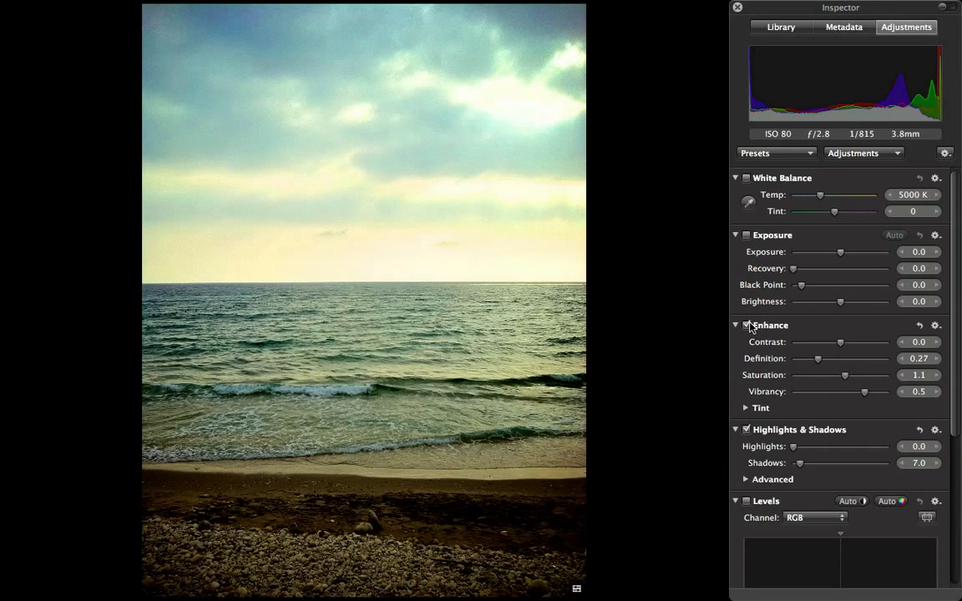
# Disable the Enhance, Highlights & Shadows and Vignette adjustments on the photo.
pyautogui.click(747, 325)
pyautogui.click(746, 429)
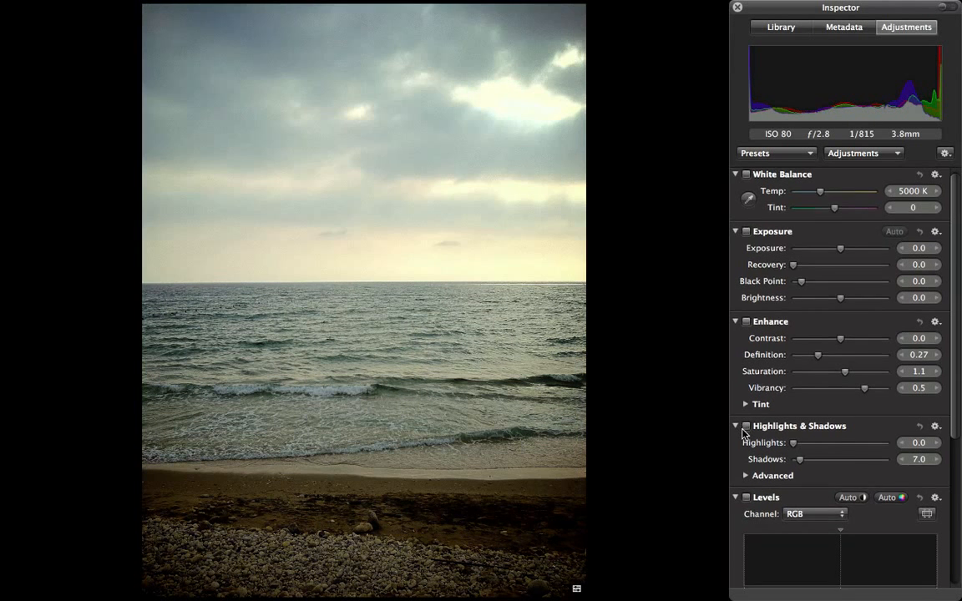
pyautogui.scroll(-5, 743, 484)
pyautogui.scroll(-2, 745, 547)
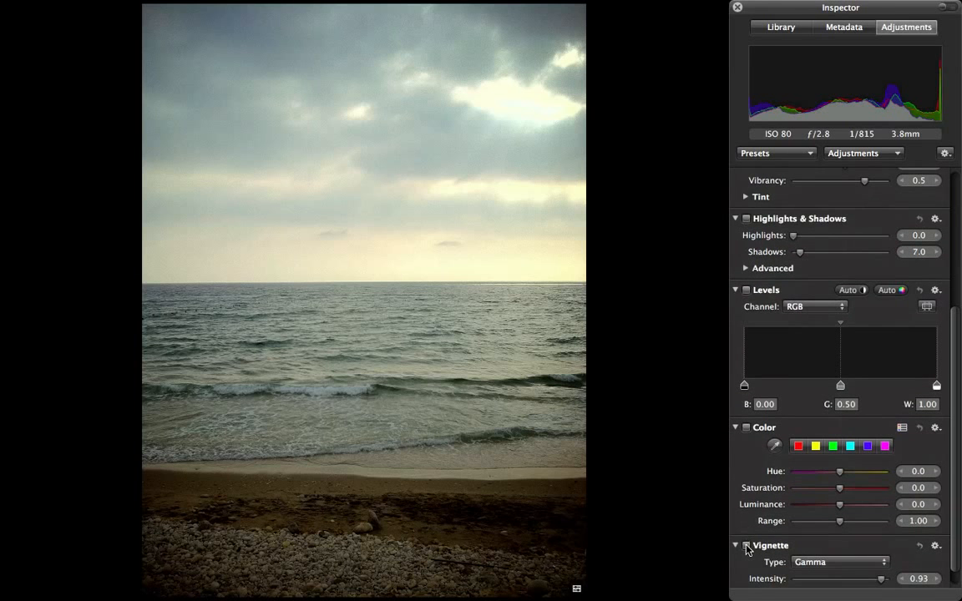
pyautogui.click(746, 548)
pyautogui.scroll(10, 746, 548)
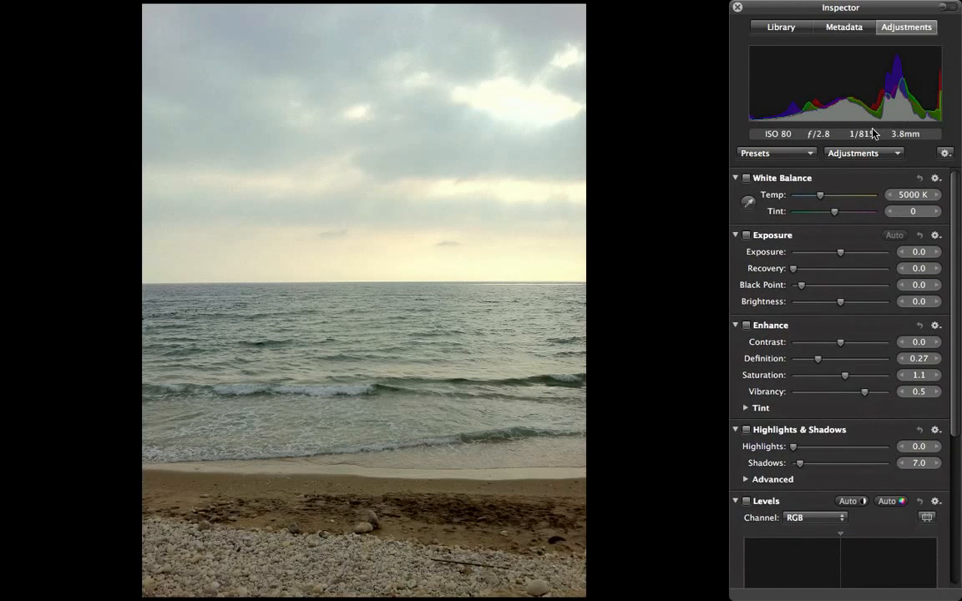
pyautogui.click(856, 155)
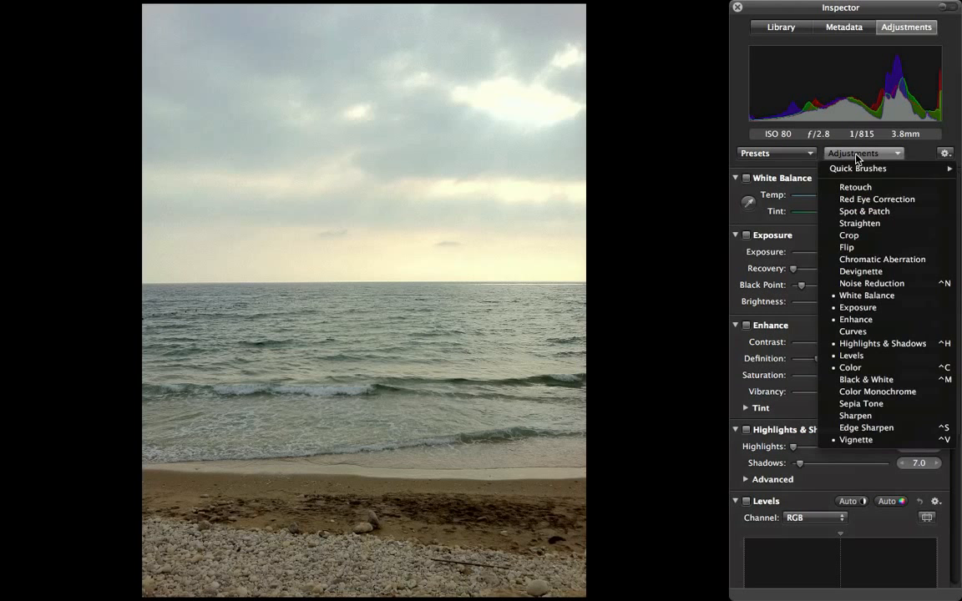
pyautogui.click(856, 155)
pyautogui.click(855, 155)
pyautogui.click(855, 155)
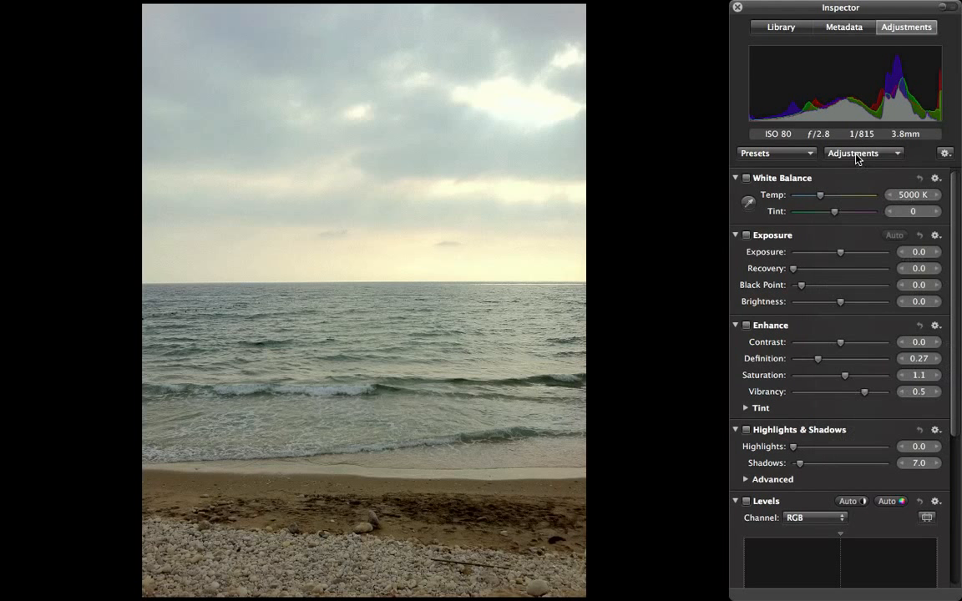
pyautogui.click(855, 155)
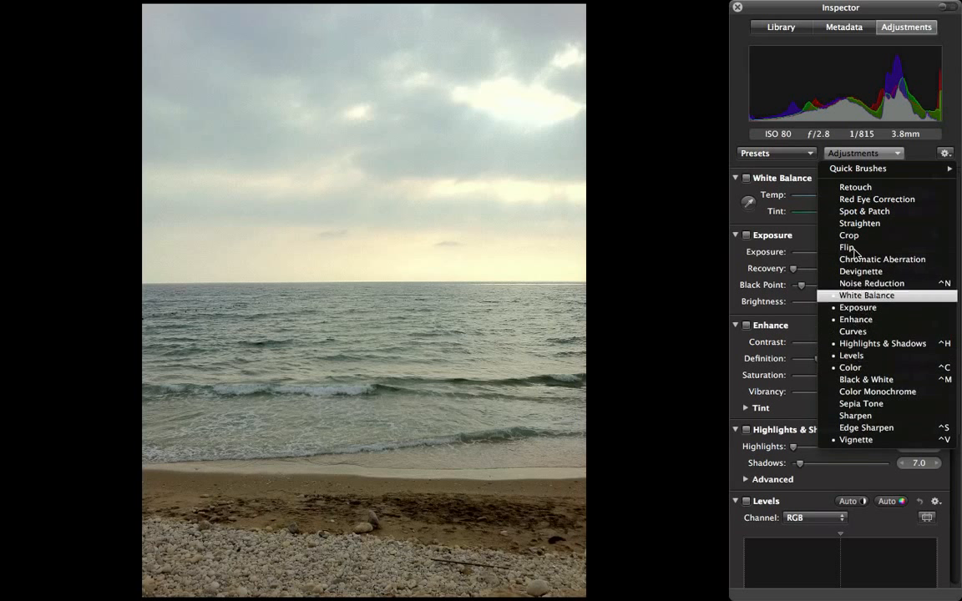
pyautogui.click(845, 155)
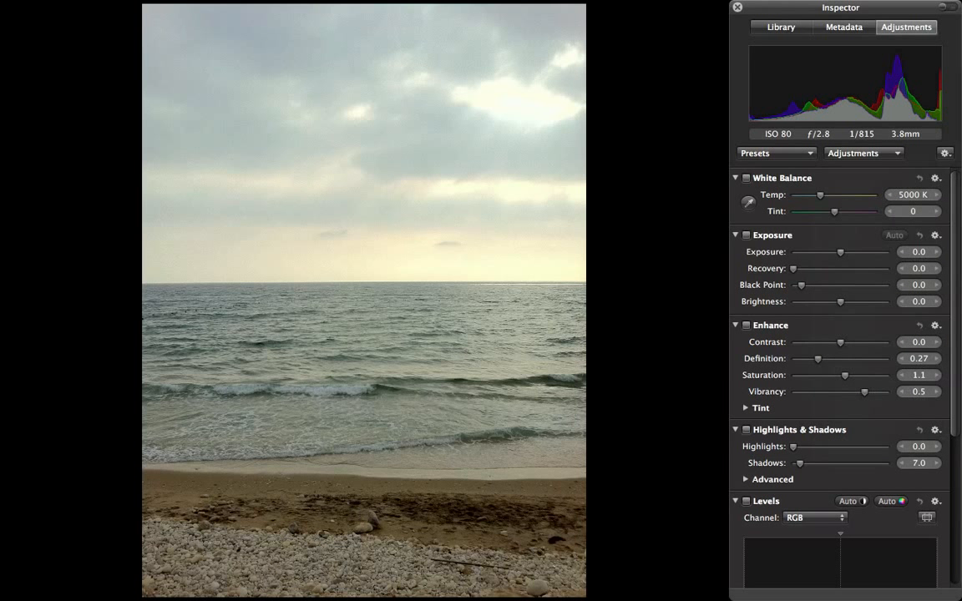
# Enable the Highlights & Shadows adjustment, keep Highlights at 0.0 and set Shadows to 6.34.
pyautogui.click(849, 156)
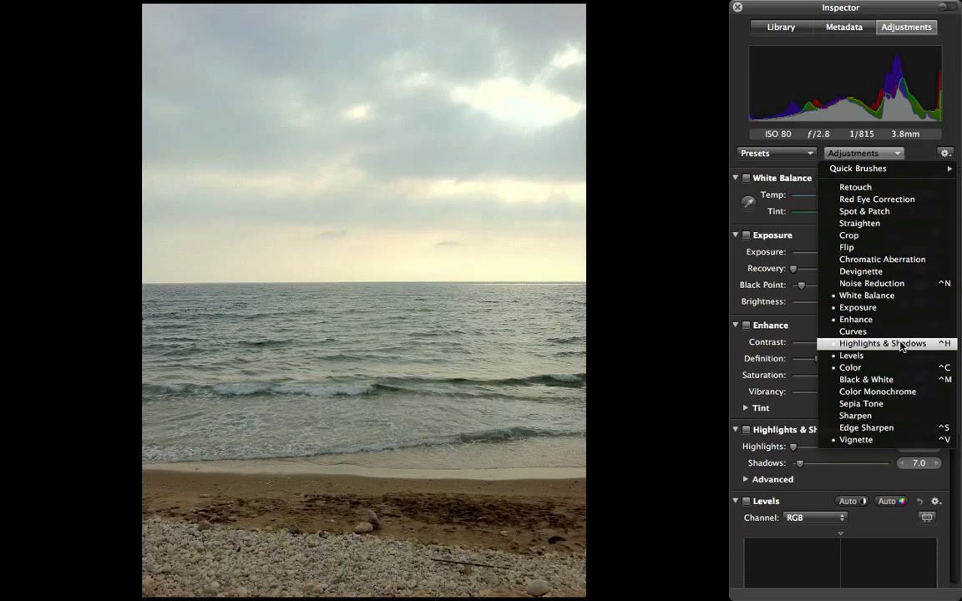
pyautogui.click(733, 452)
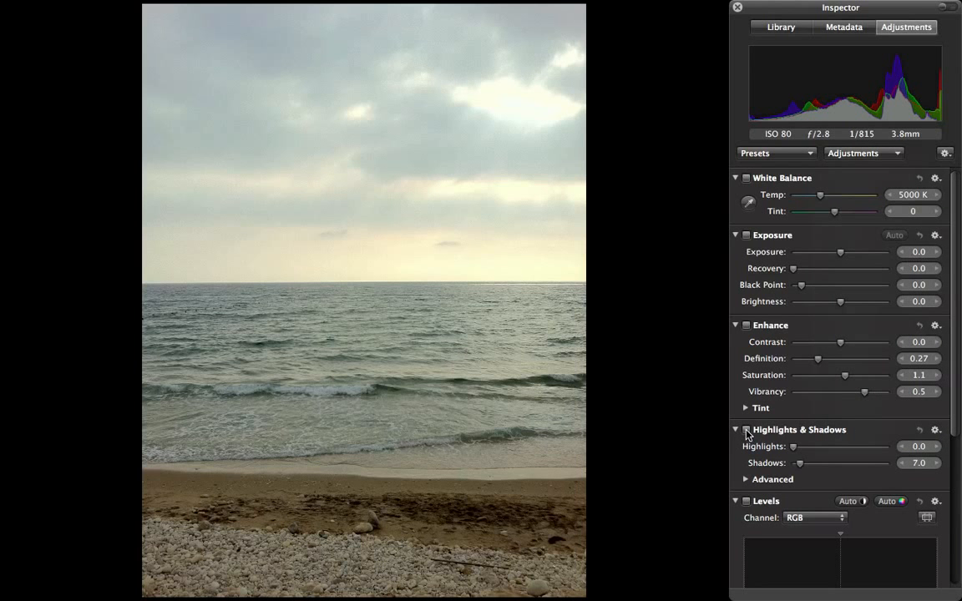
pyautogui.click(745, 429)
pyautogui.moveTo(793, 449)
pyautogui.mouseDown()
pyautogui.moveTo(887, 451)
pyautogui.moveTo(791, 451)
pyautogui.mouseUp()
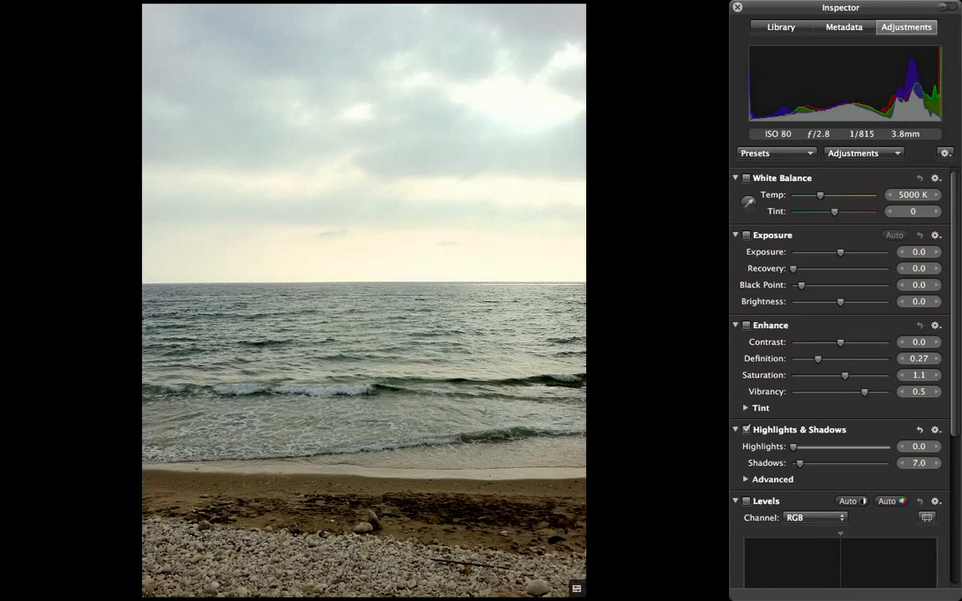
pyautogui.moveTo(799, 463)
pyautogui.mouseDown()
pyautogui.moveTo(868, 465)
pyautogui.moveTo(798, 464)
pyautogui.mouseUp()
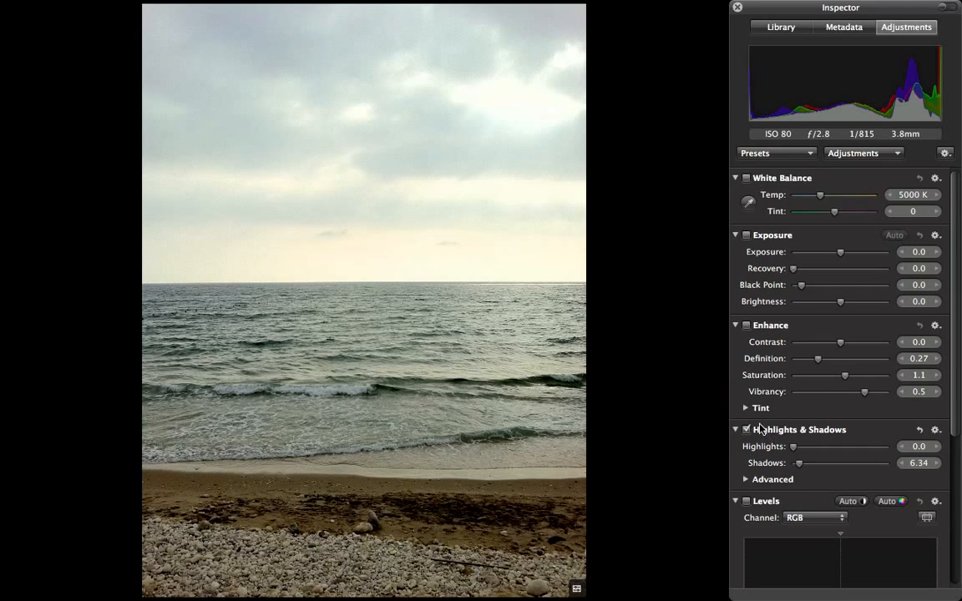
# Enable the Enhance adjustment with its existing definition, saturation and vibrancy settings.
pyautogui.click(864, 154)
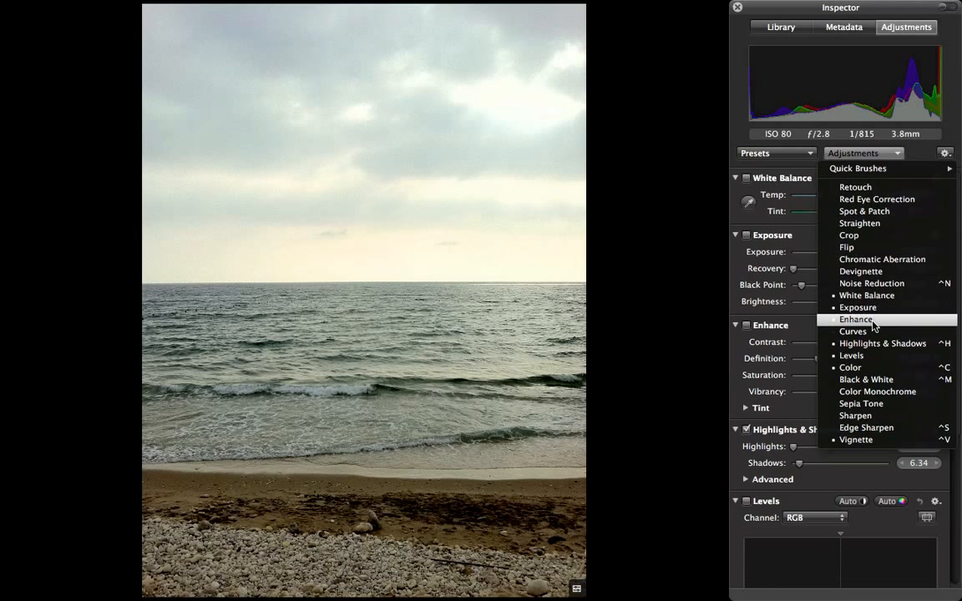
pyautogui.click(759, 341)
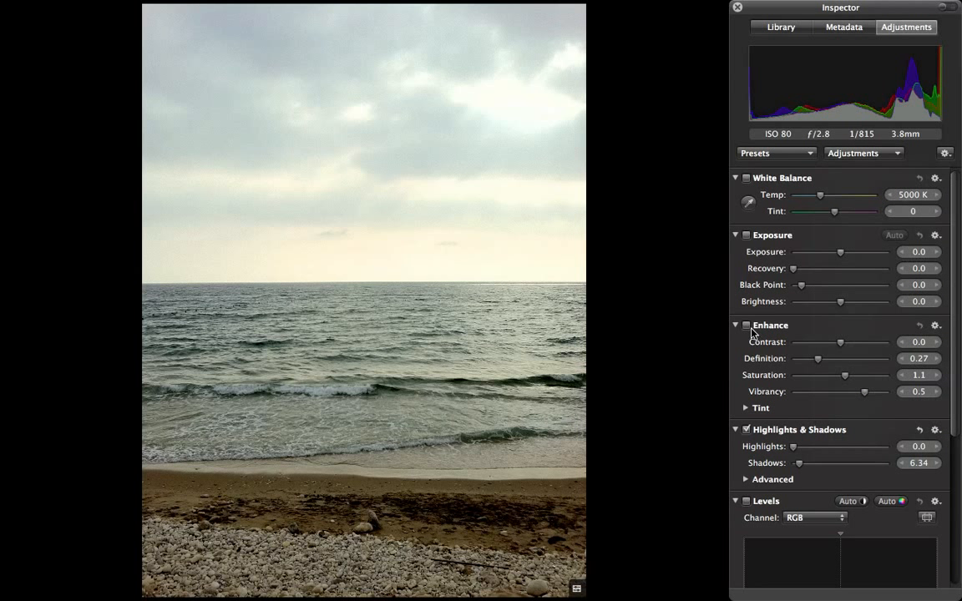
pyautogui.click(746, 325)
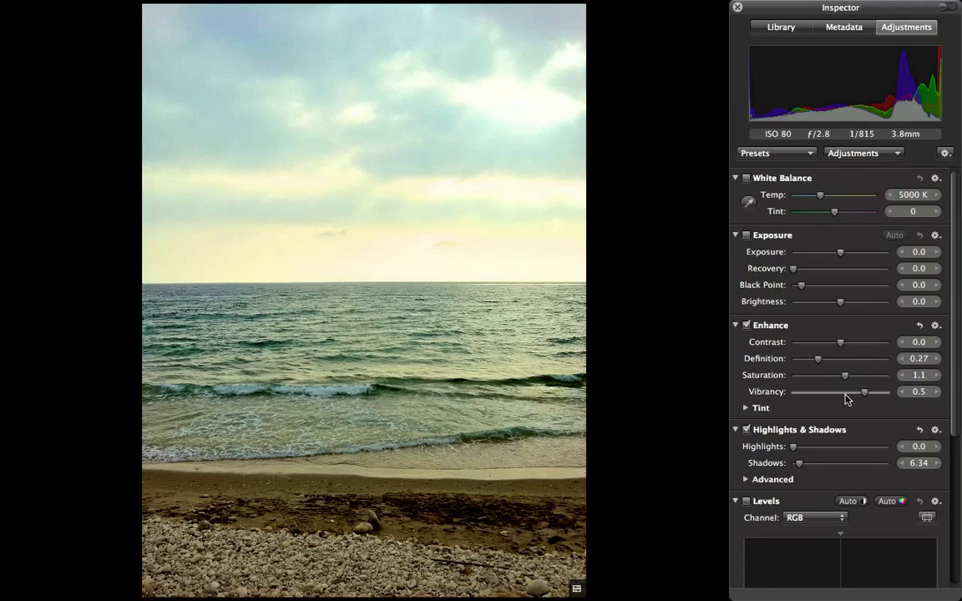
# Try shifting the Enhance black tint toward blue on its color wheel, and return it to neutral.
pyautogui.click(746, 409)
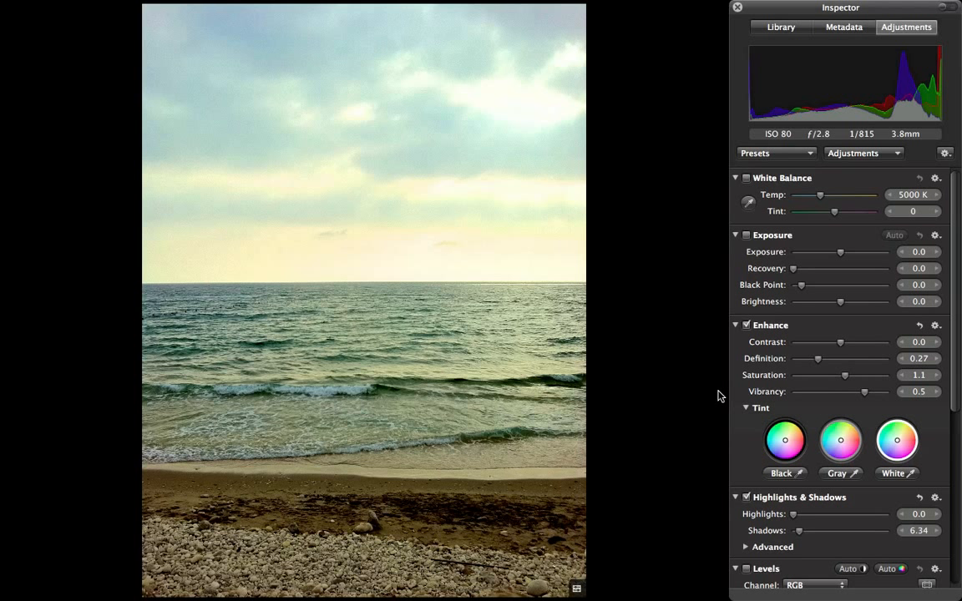
pyautogui.moveTo(785, 440); pyautogui.dragTo(771, 450)
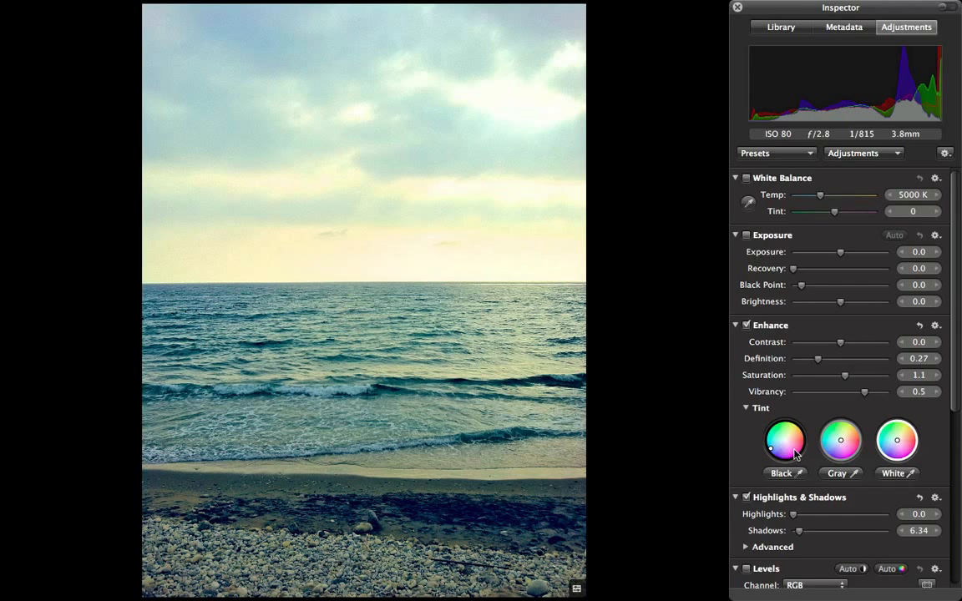
pyautogui.moveTo(771, 454); pyautogui.dragTo(786, 443)
pyautogui.moveTo(785, 440)
pyautogui.mouseDown()
pyautogui.moveTo(803, 441)
pyautogui.moveTo(781, 446)
pyautogui.mouseUp()
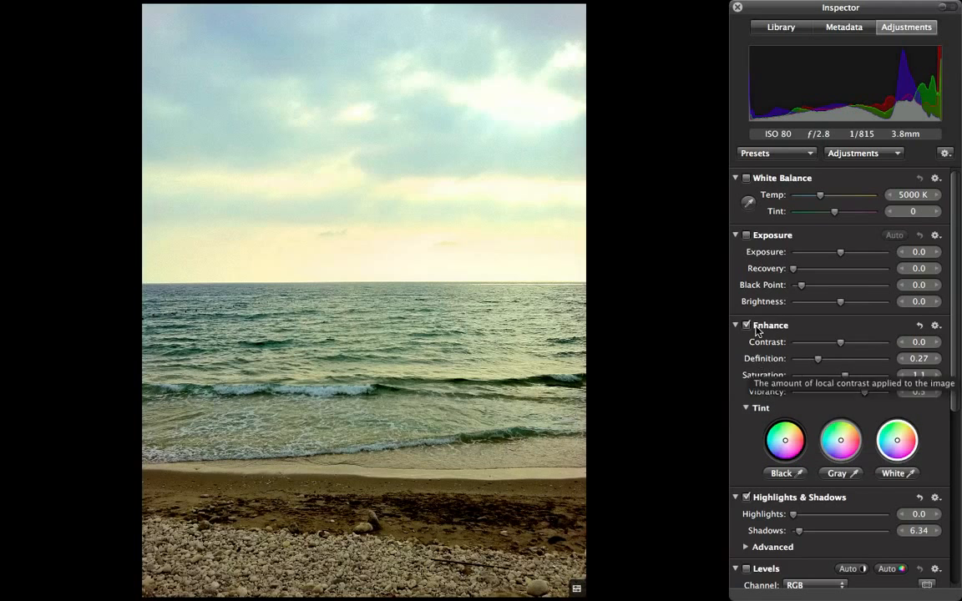
# Enable the Gamma Vignette on the photo, keeping its intensity at 0.93 and setting its radius to 1.42.
pyautogui.click(849, 153)
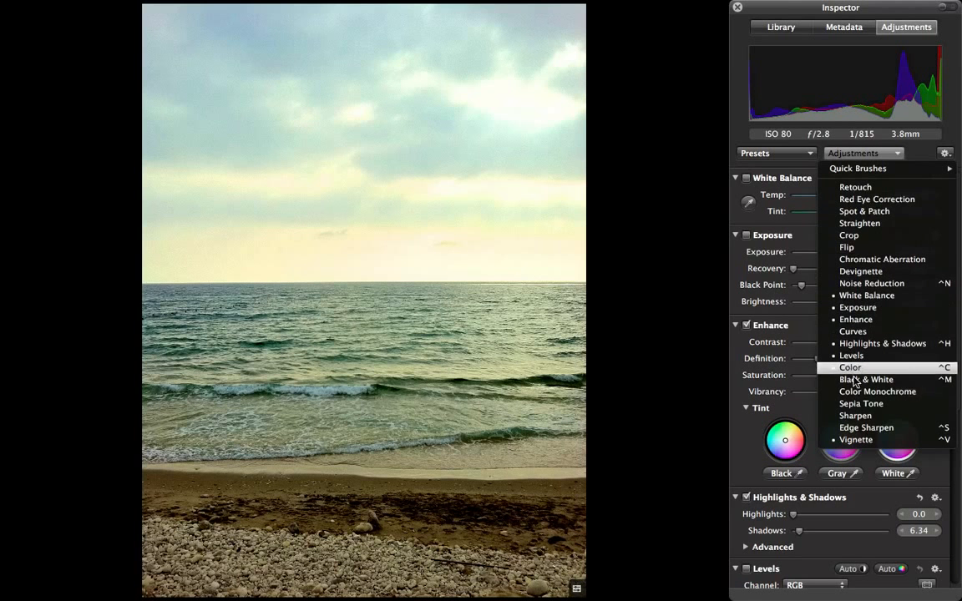
pyautogui.click(738, 442)
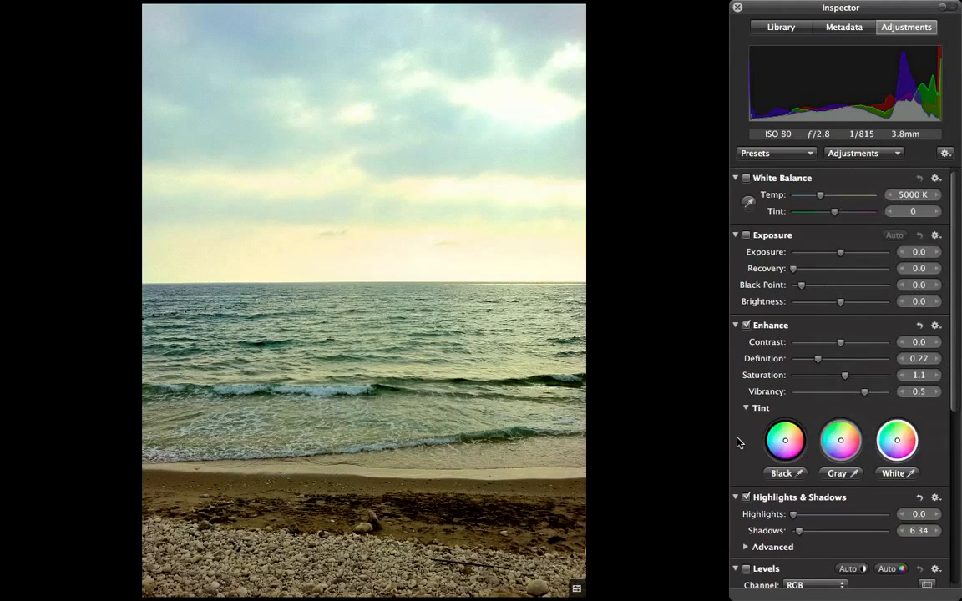
pyautogui.scroll(-5, 738, 443)
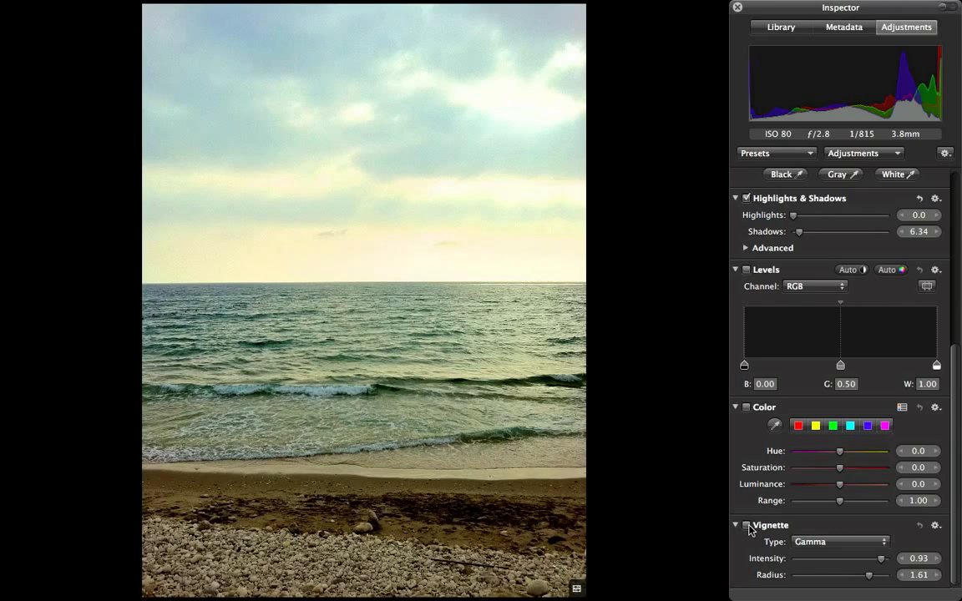
pyautogui.click(747, 526)
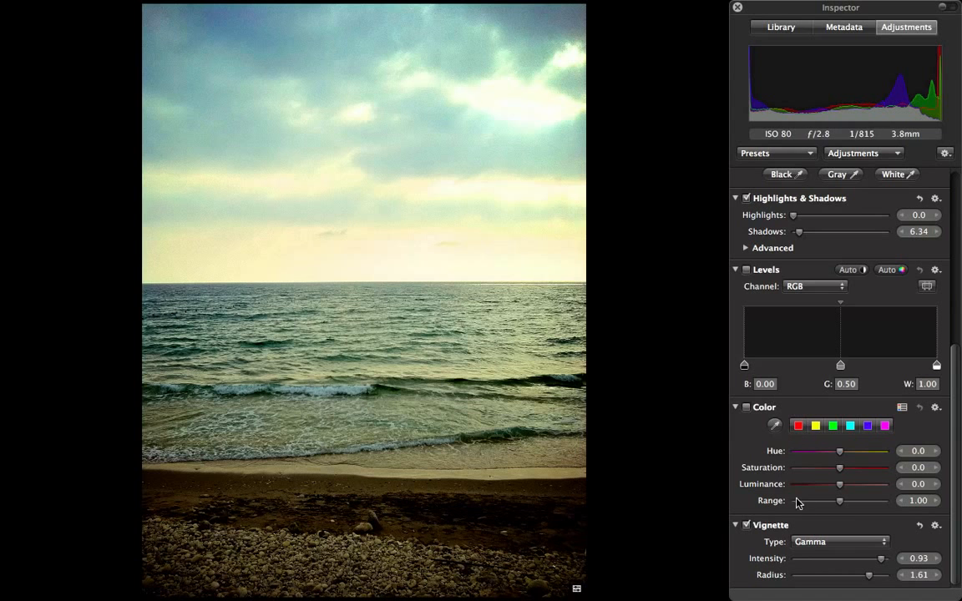
pyautogui.moveTo(881, 558); pyautogui.dragTo(865, 576)
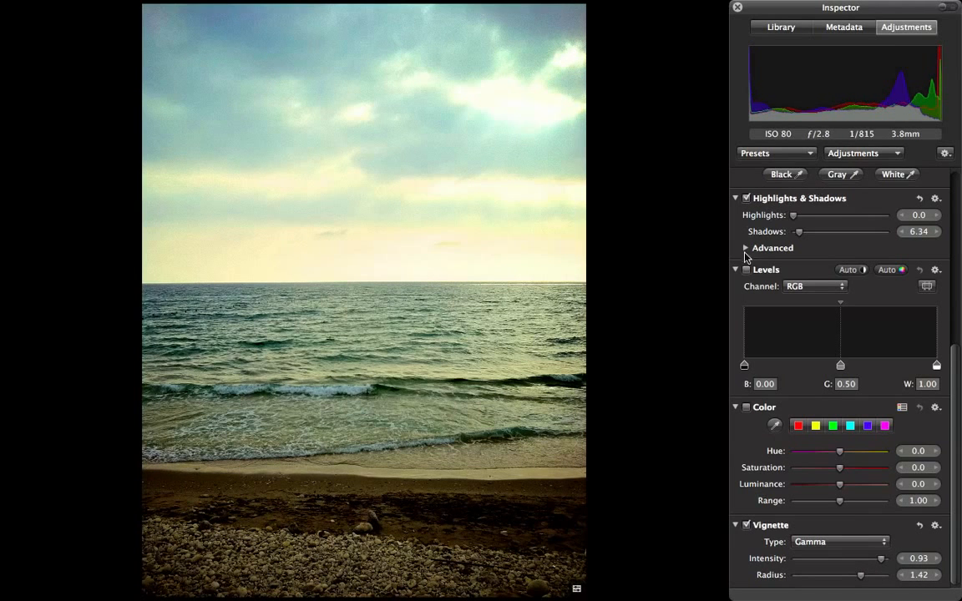
# Compare the finished vignetted photo with its master image, ending on the adjusted version.
pyautogui.scroll(4, 764, 270)
pyautogui.scroll(3, 764, 269)
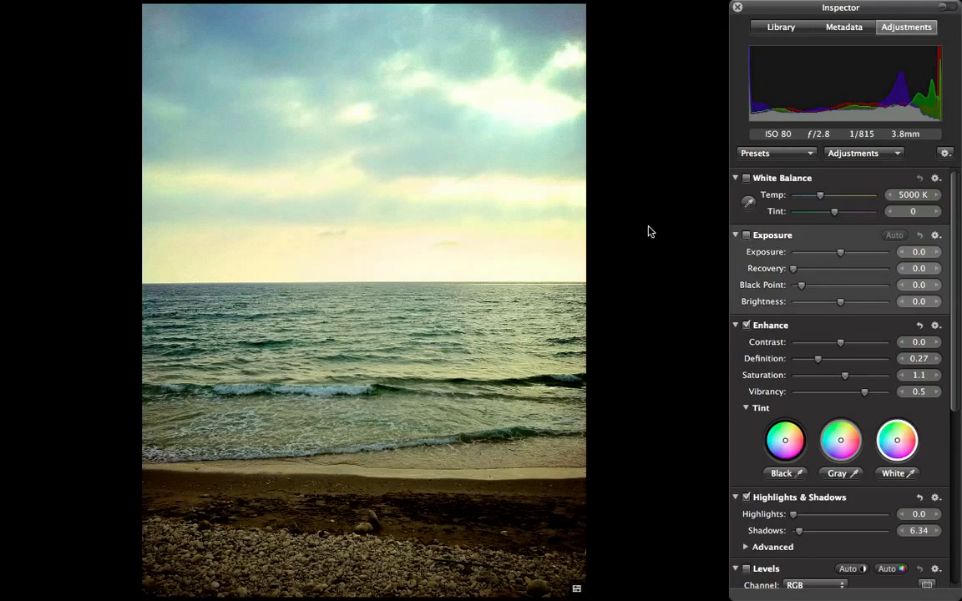
pyautogui.moveTo(421, 5)
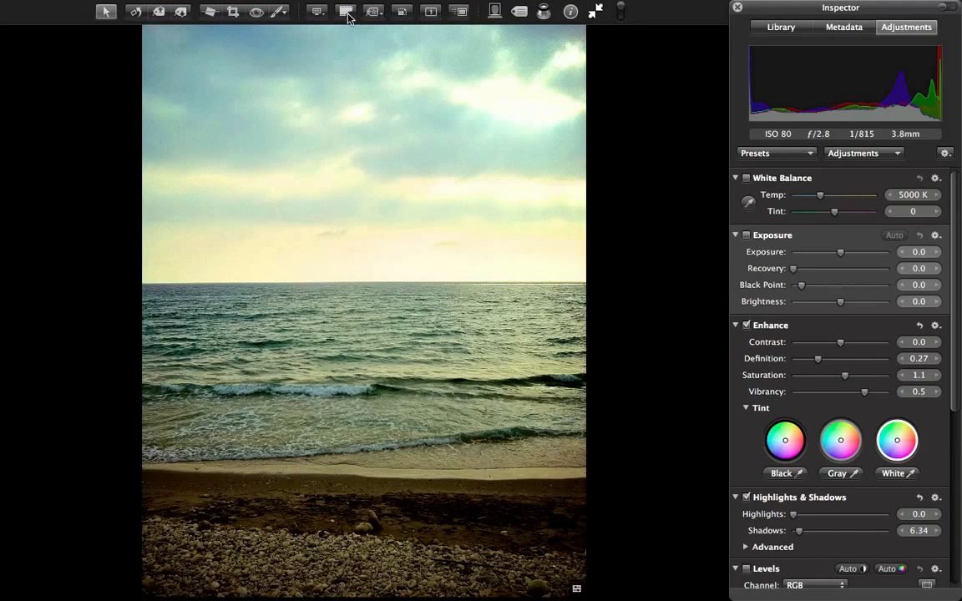
pyautogui.click(348, 17)
pyautogui.click(348, 16)
pyautogui.click(346, 13)
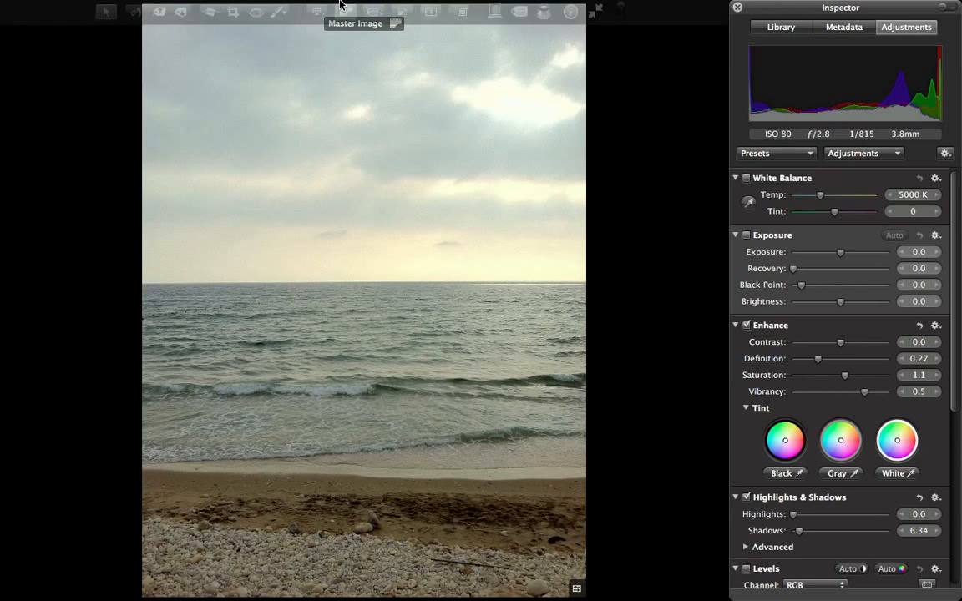
pyautogui.click(343, 11)
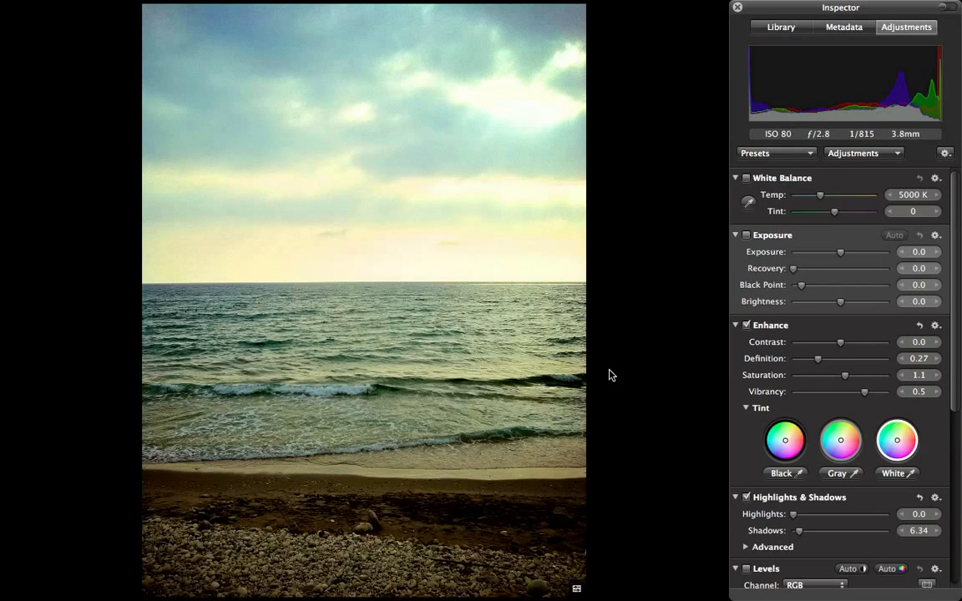